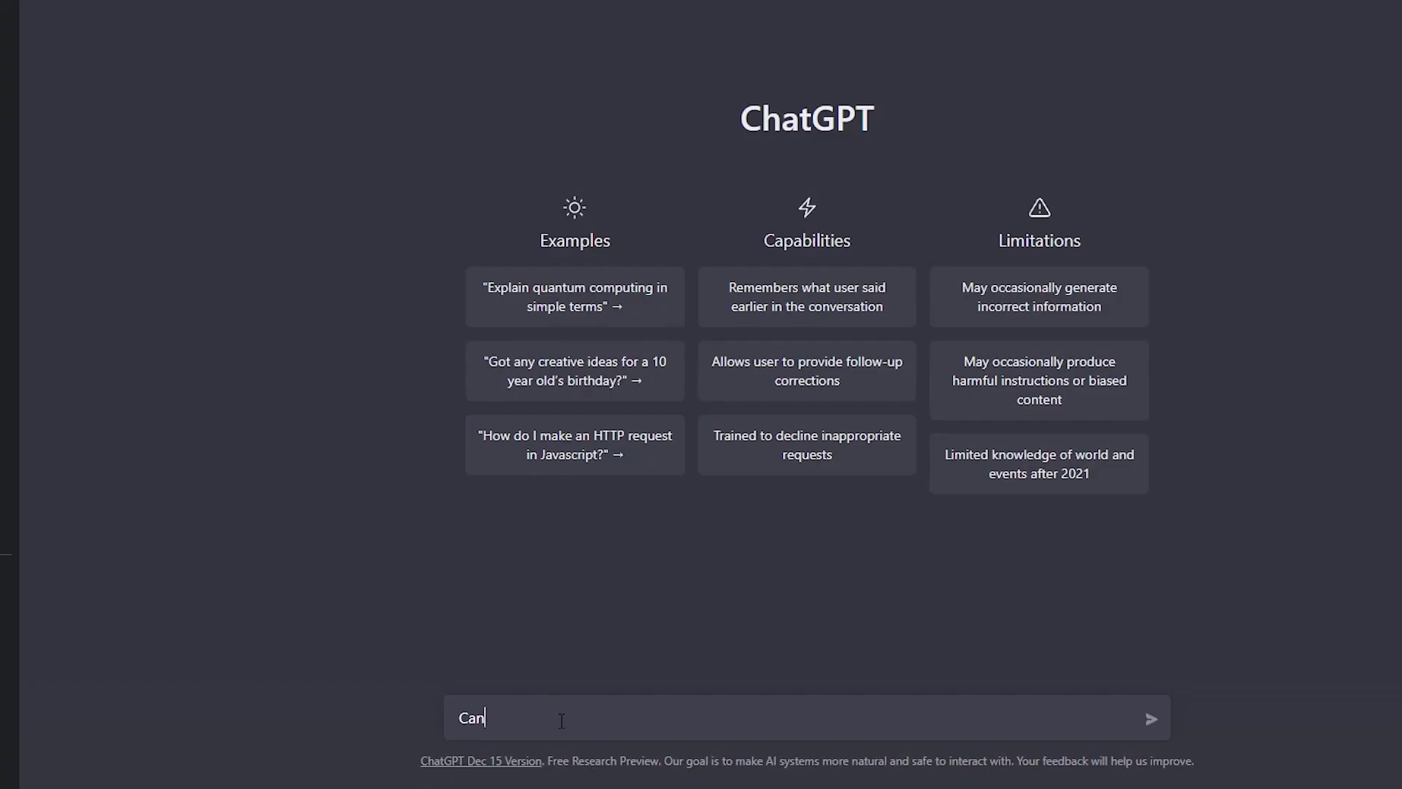
# Step: Ask ChatGPT for a witty headline about investing in crypto, then for a few options
pyautogui.write('you create a smart')
pyautogui.press('BackSpace')
pyautogui.press('BackSpace')
pyautogui.press('BackSpace')
pyautogui.press('BackSpace')
pyautogui.press('BackSpace')
pyautogui.write('witty headline for an artic')
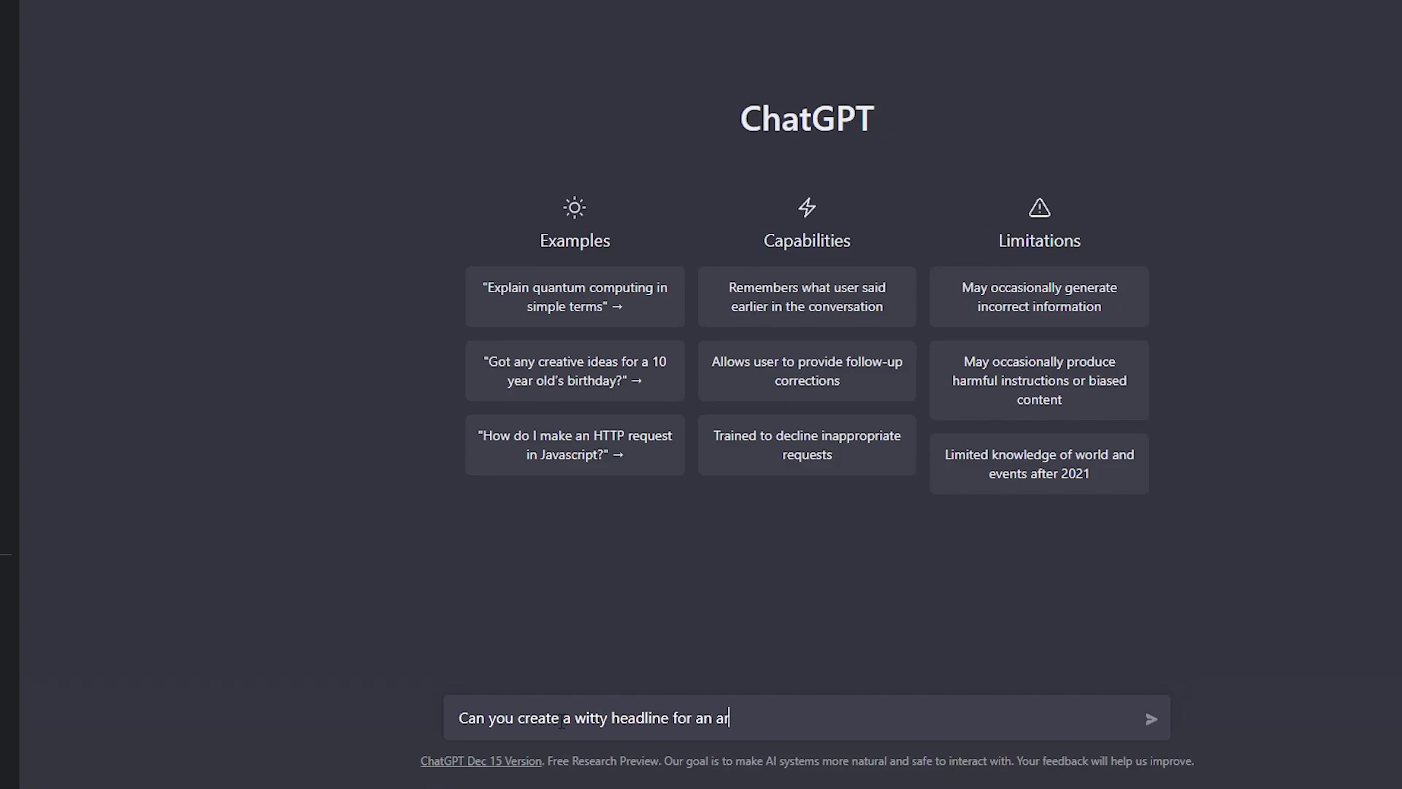
pyautogui.write('le about')
pyautogui.write('how to invest into crypto')
pyautogui.press('Return')
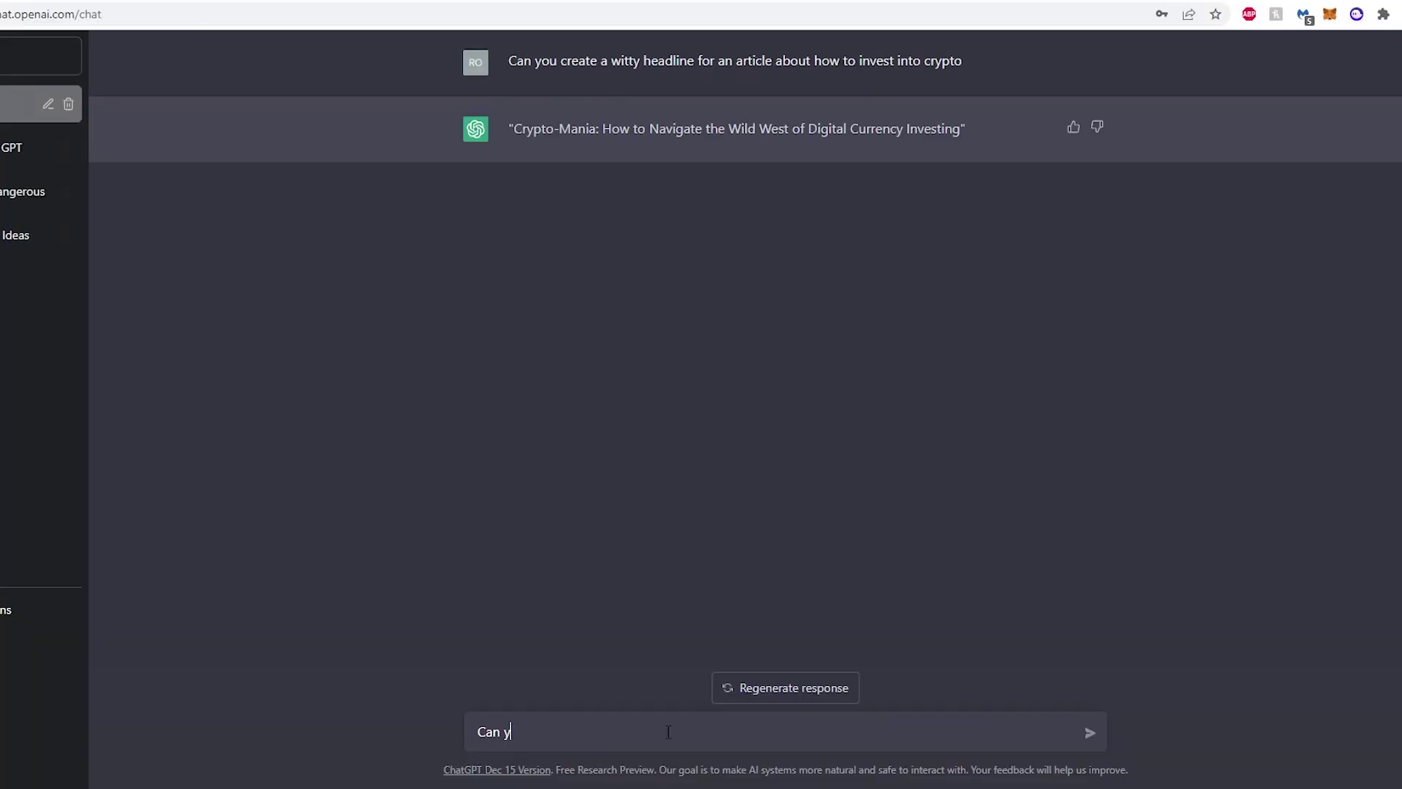
pyautogui.write('ou create a few options')
pyautogui.press('Return')
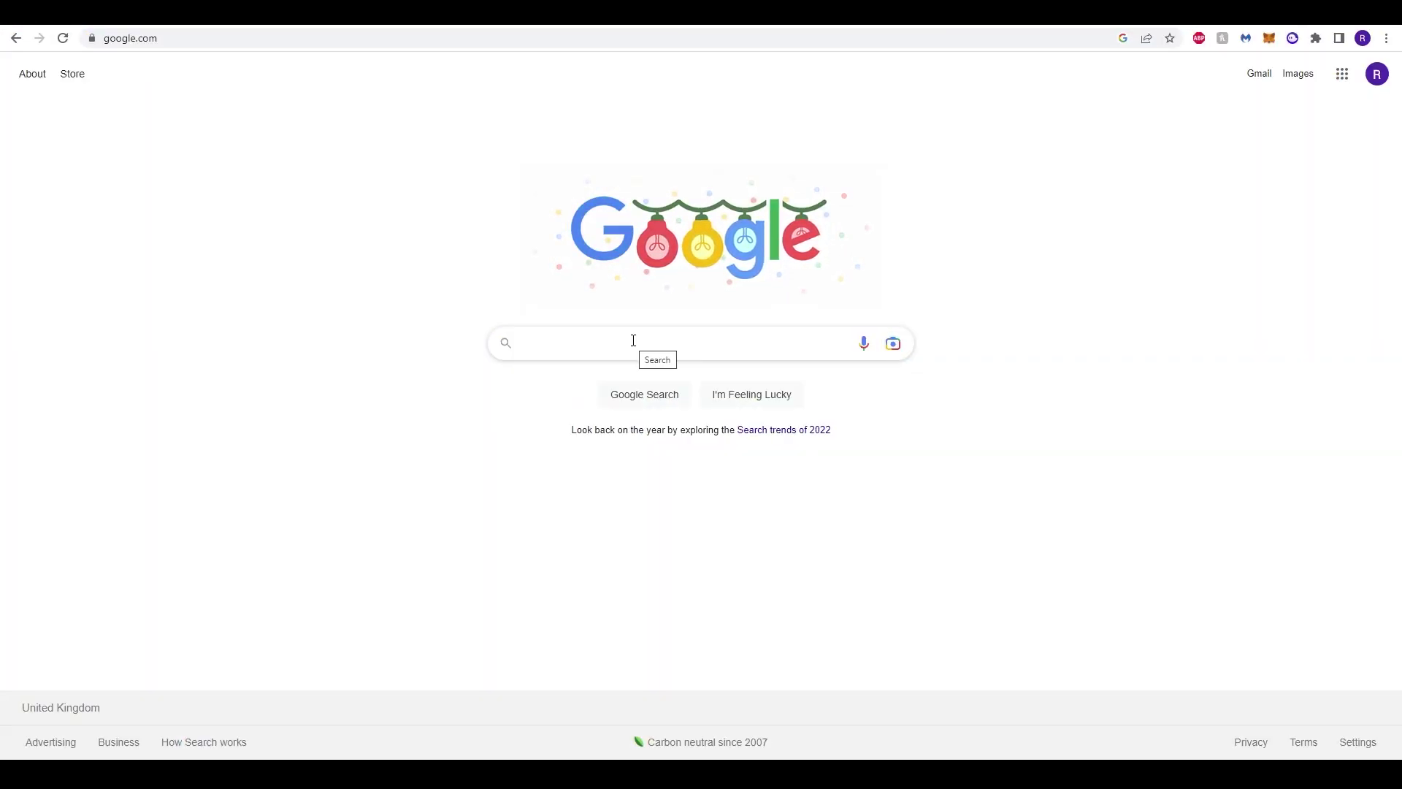
# Step: Search Google for 'chat gpt' and reach the ChatGPT welcome page via OpenAI's blog post
pyautogui.click(225, 40)
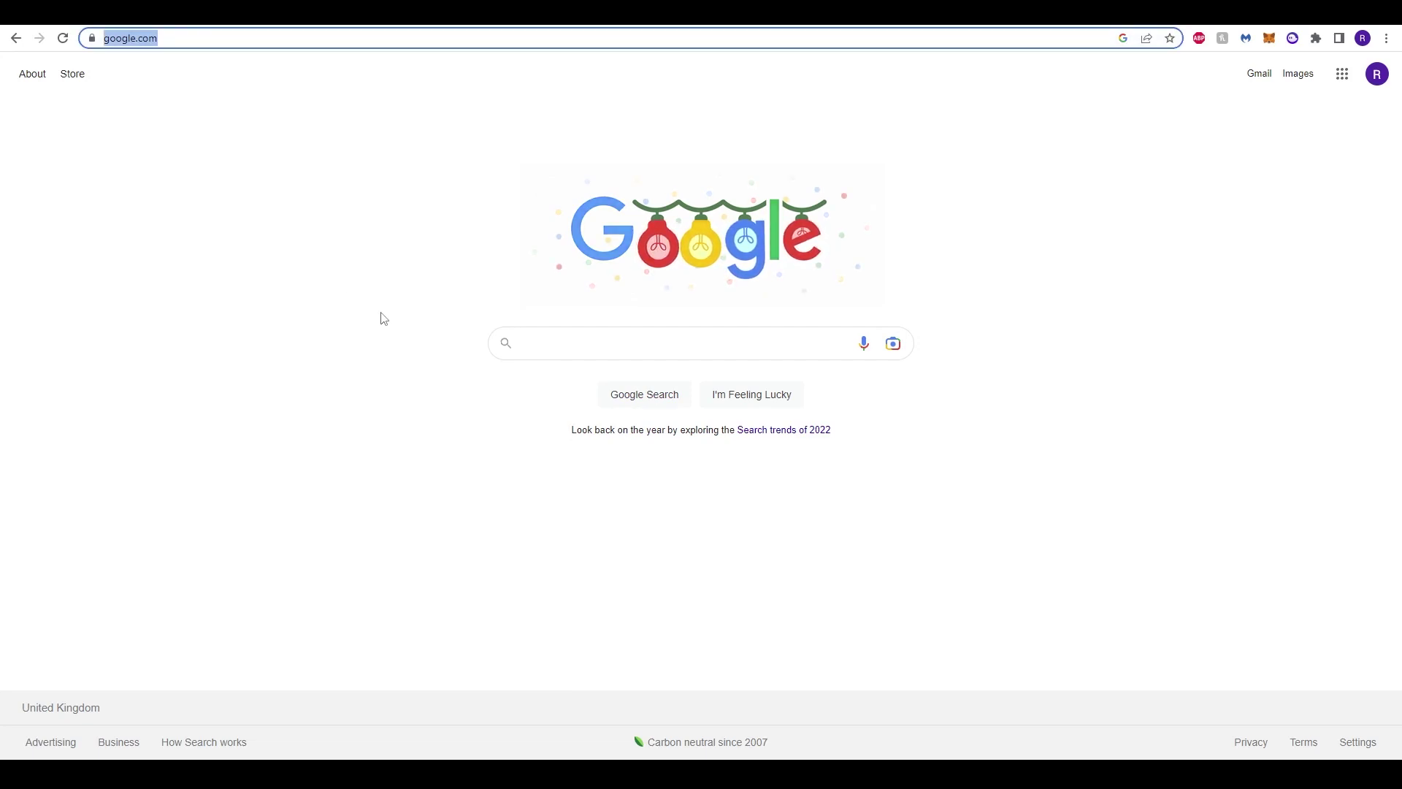
pyautogui.write('chat g')
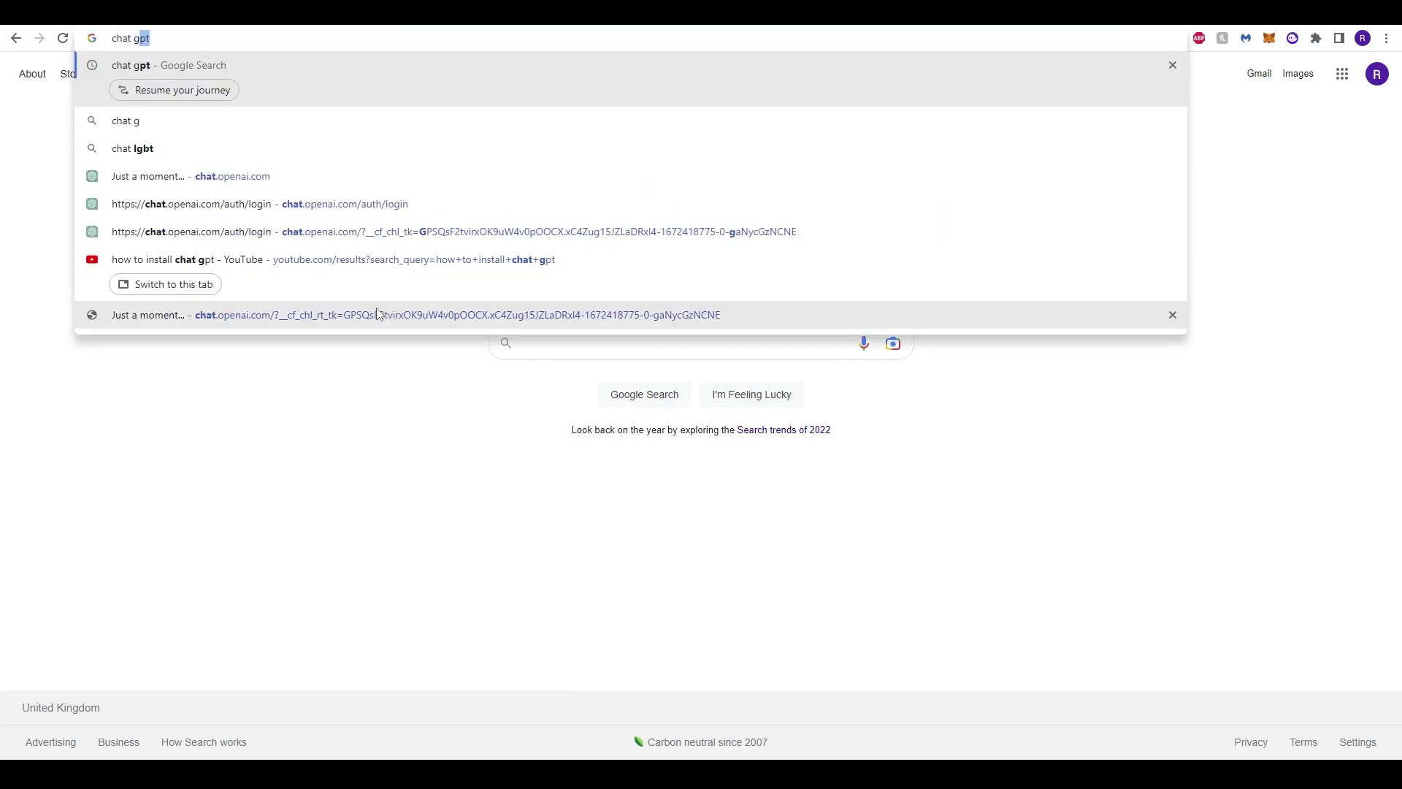
pyautogui.write('pt')
pyautogui.press('Return')
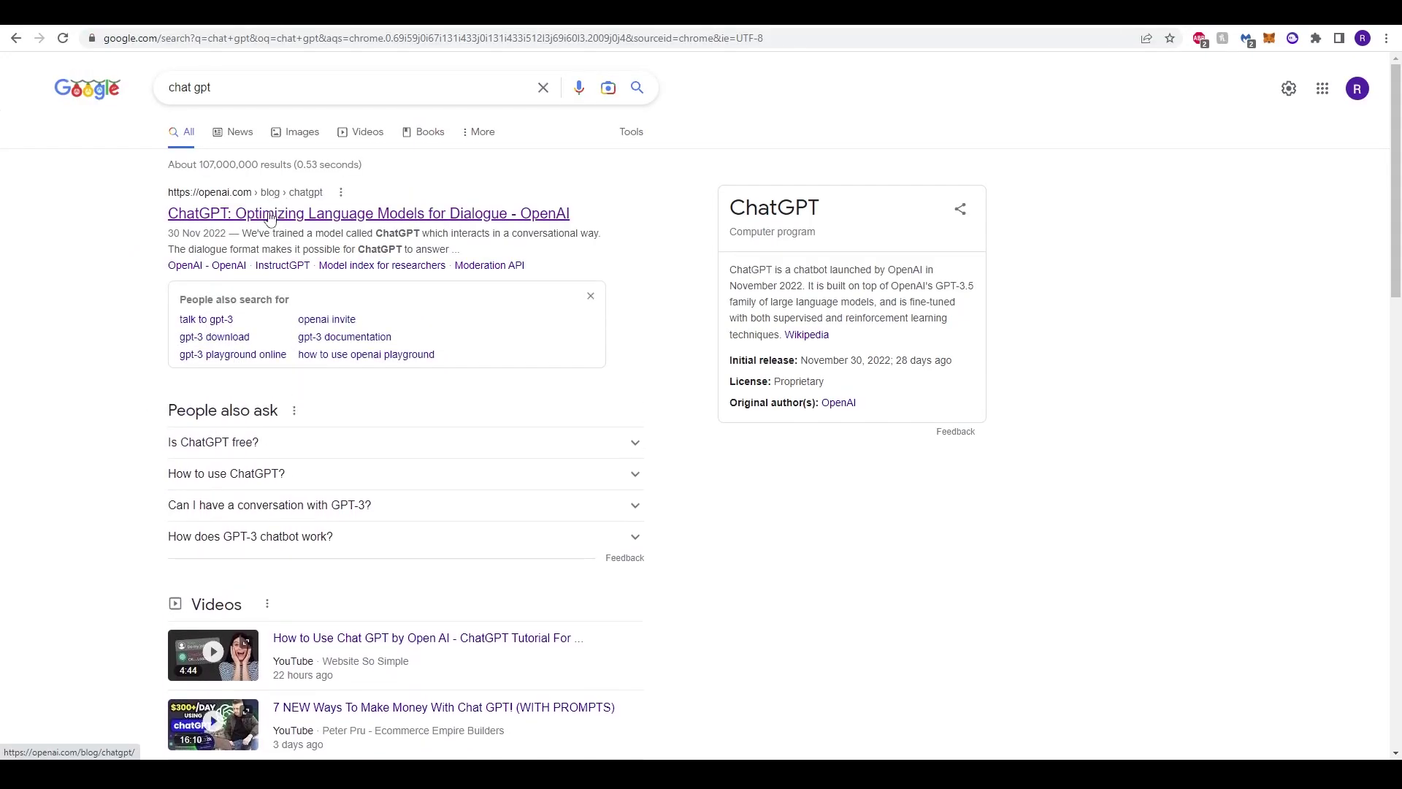
pyautogui.click(292, 212)
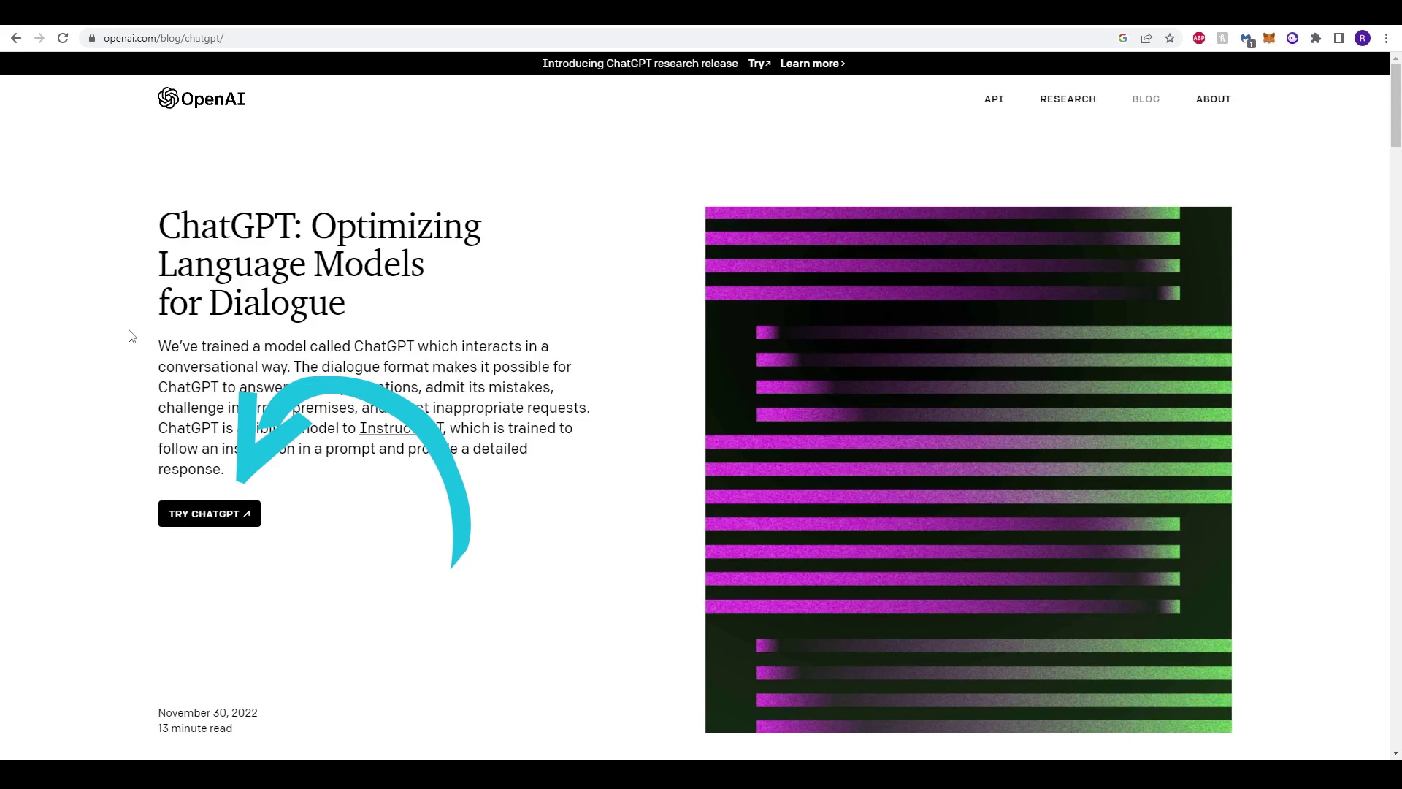
pyautogui.click(208, 522)
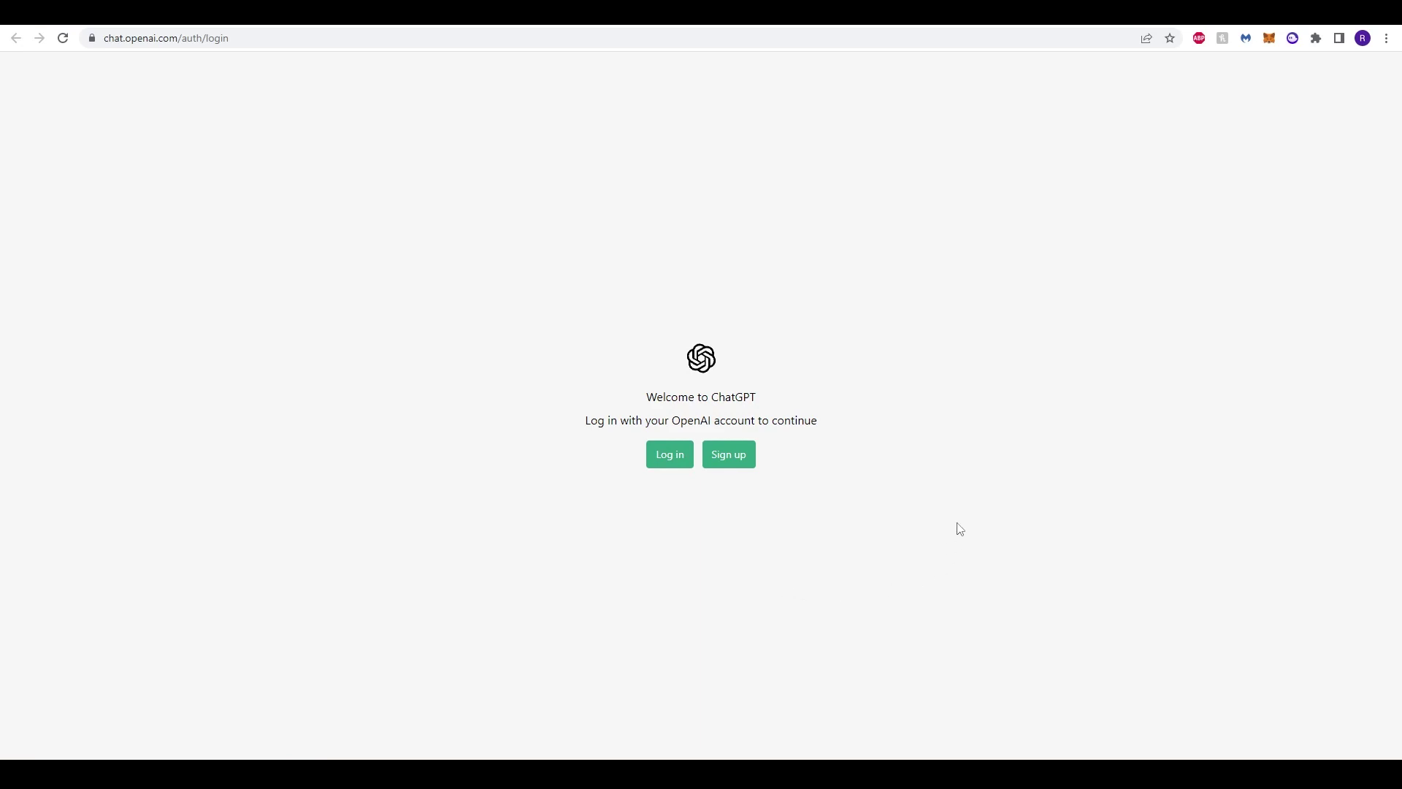
# Step: Start a new ChatGPT account and submit the pasted account password
pyautogui.click(730, 461)
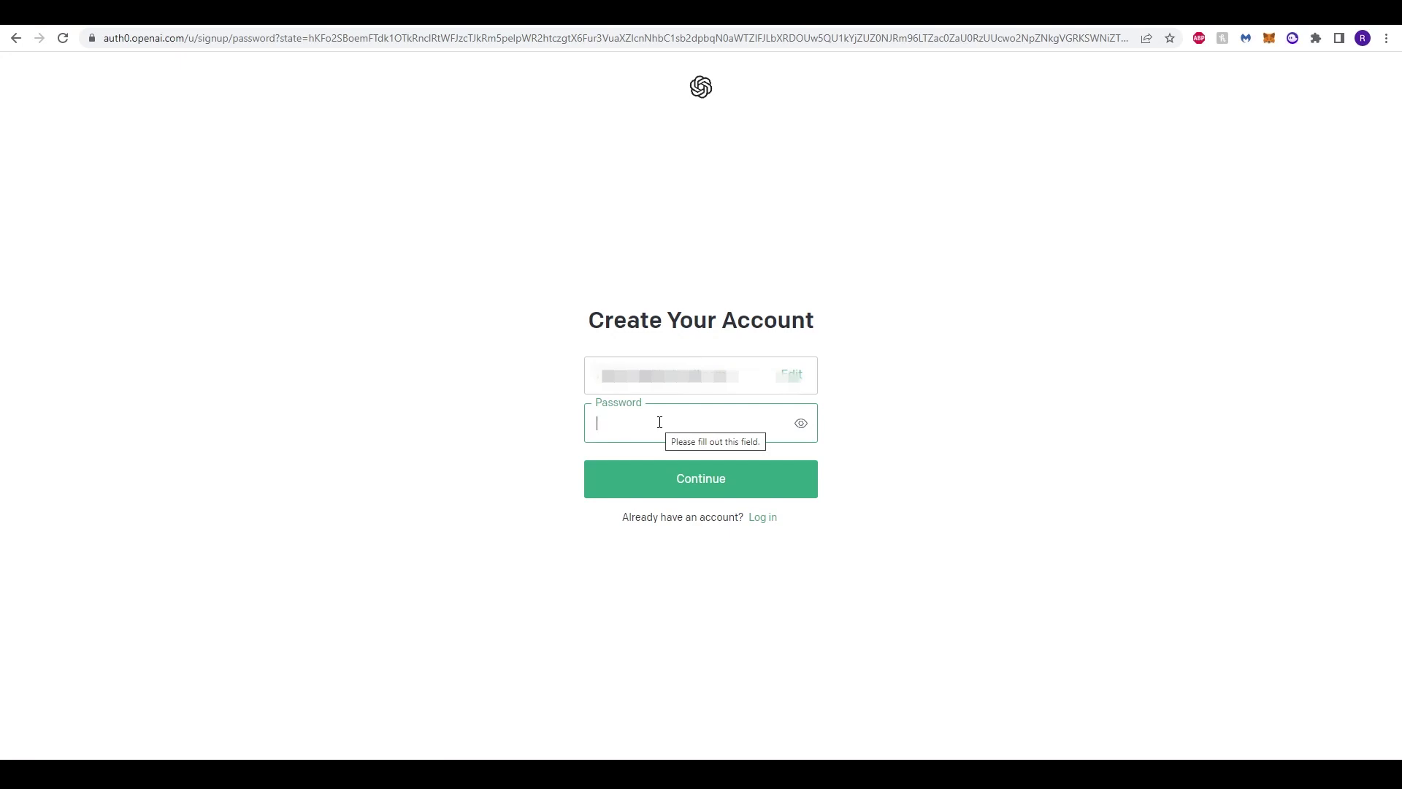
pyautogui.hotkey('ctrl', 'v')
pyautogui.click(691, 510)
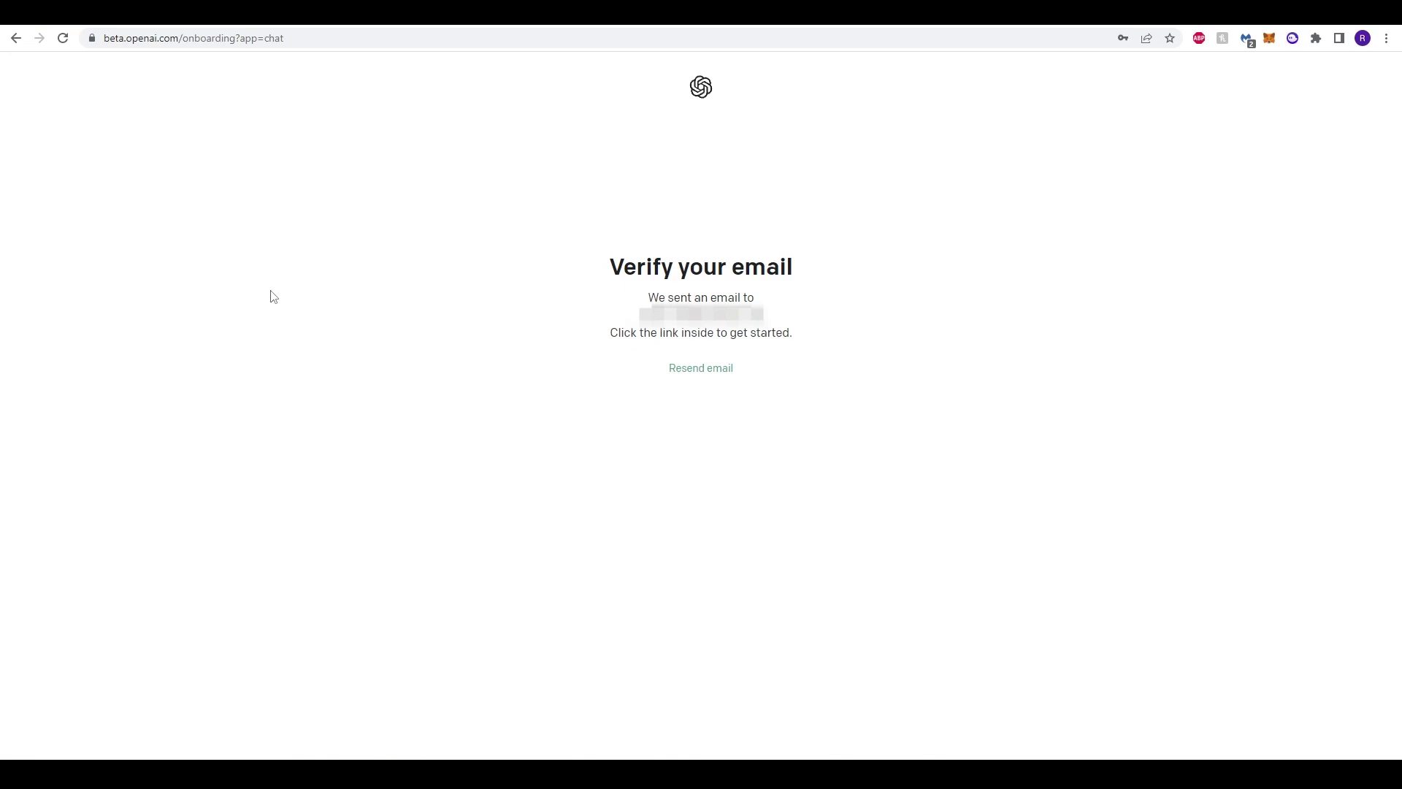
# Step: After email verification, enter the phone number, send the code and complete phone verification
pyautogui.click(63, 38)
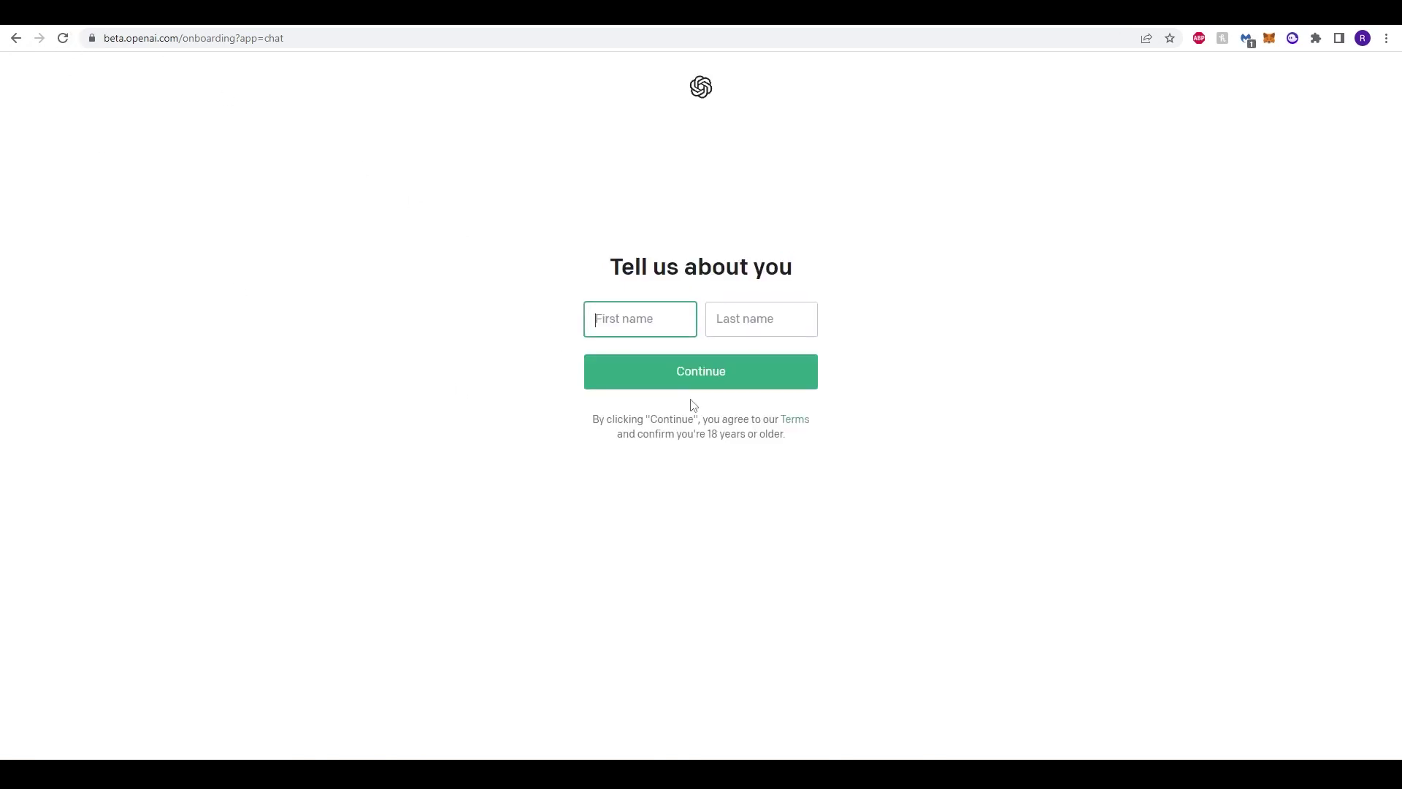
pyautogui.moveTo(642, 269); pyautogui.dragTo(752, 269)
pyautogui.click(753, 268)
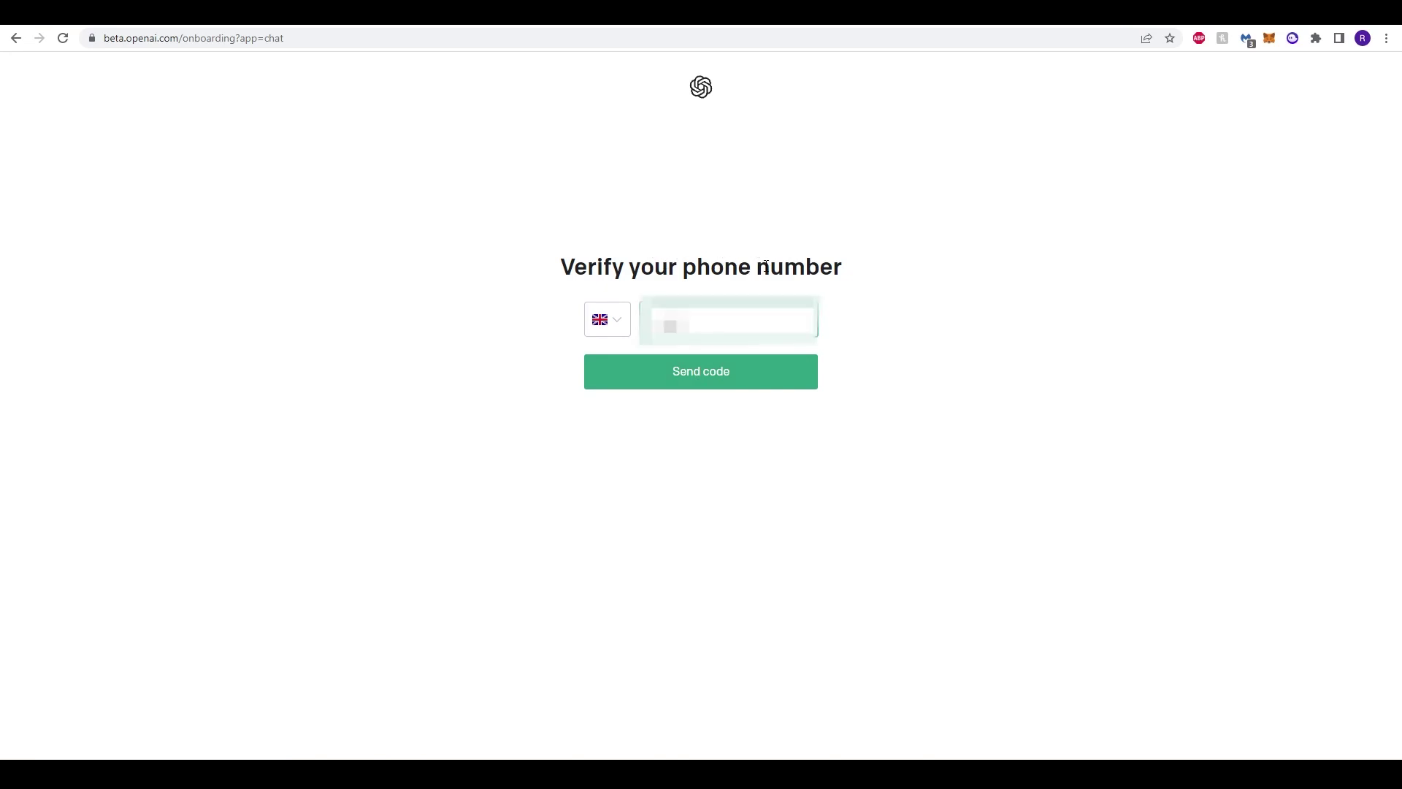
pyautogui.write('7700900')
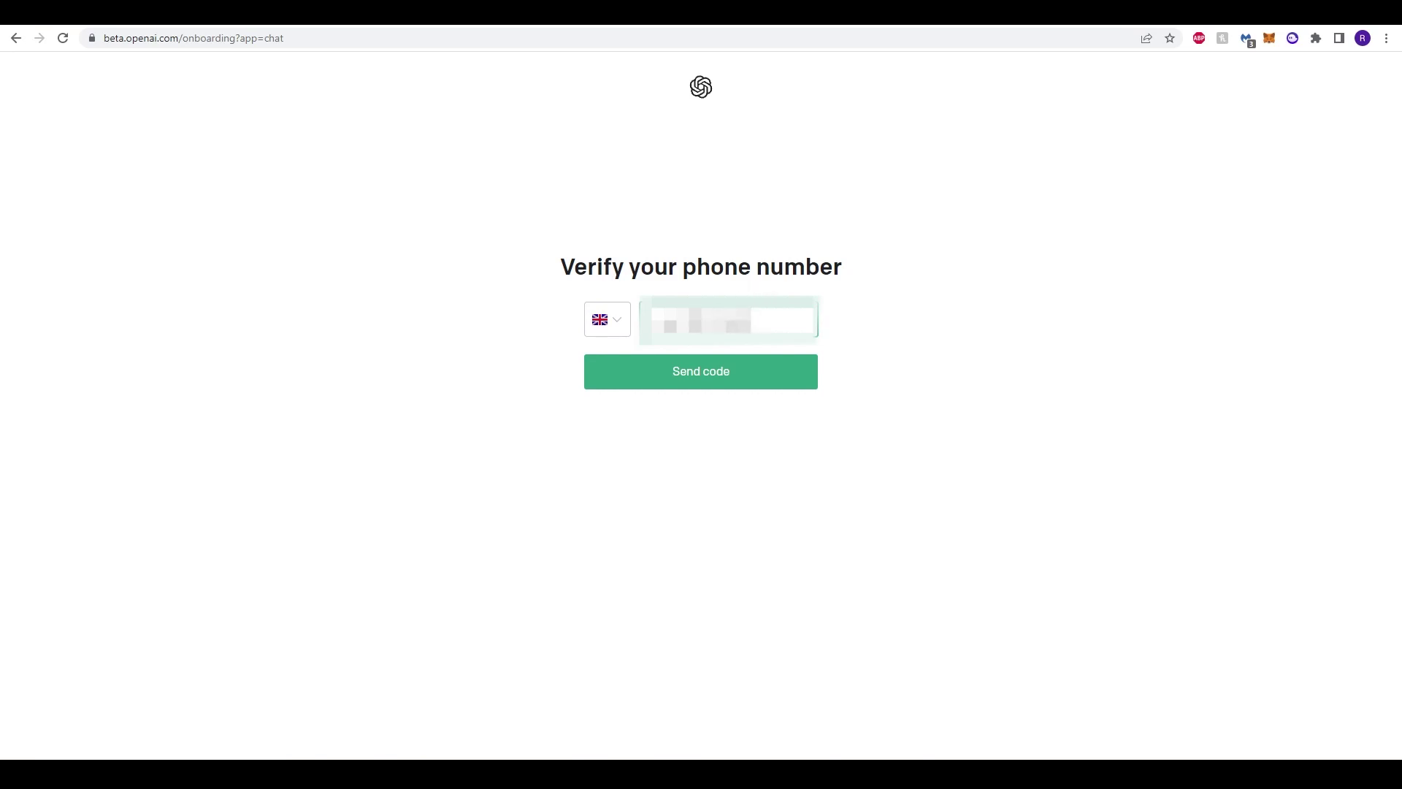
pyautogui.click(751, 387)
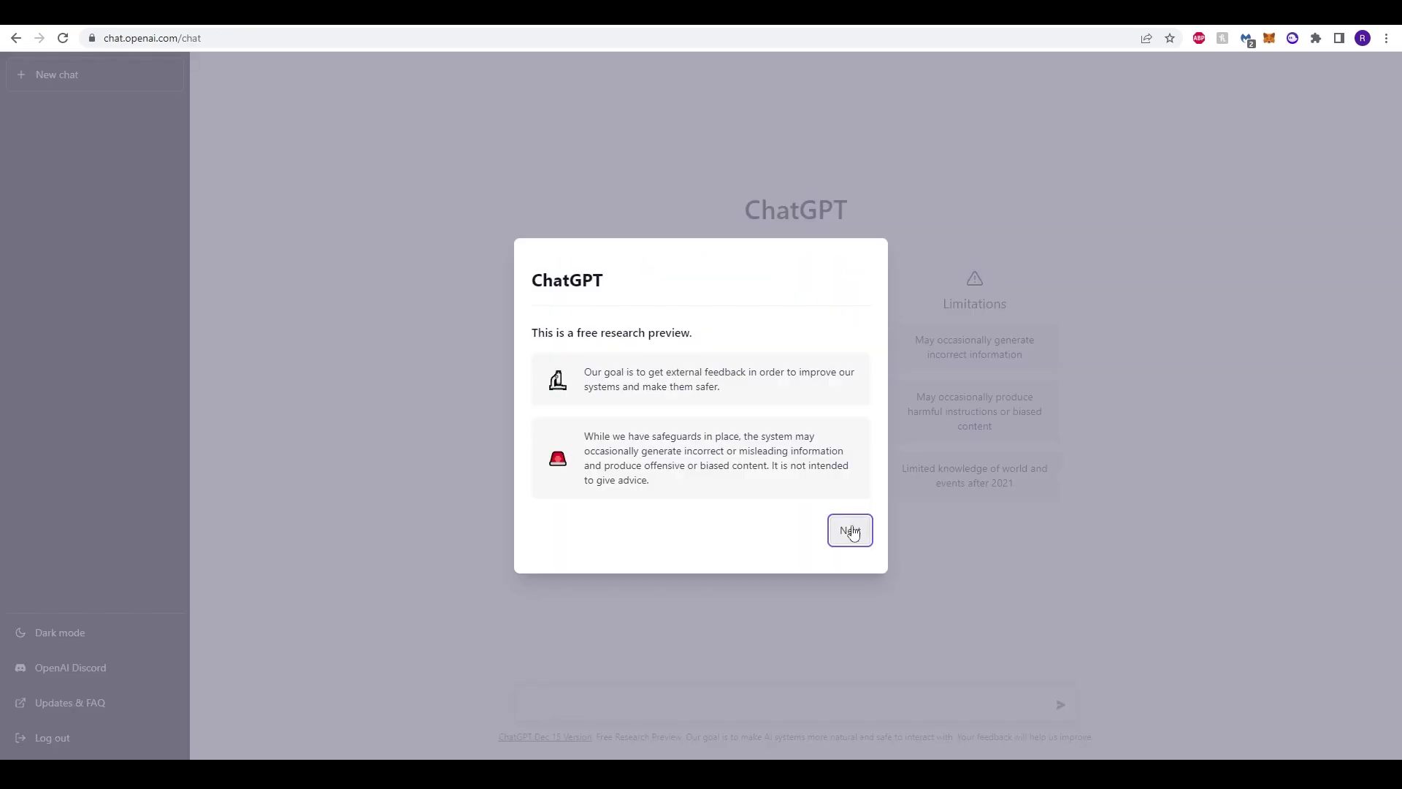
pyautogui.click(849, 523)
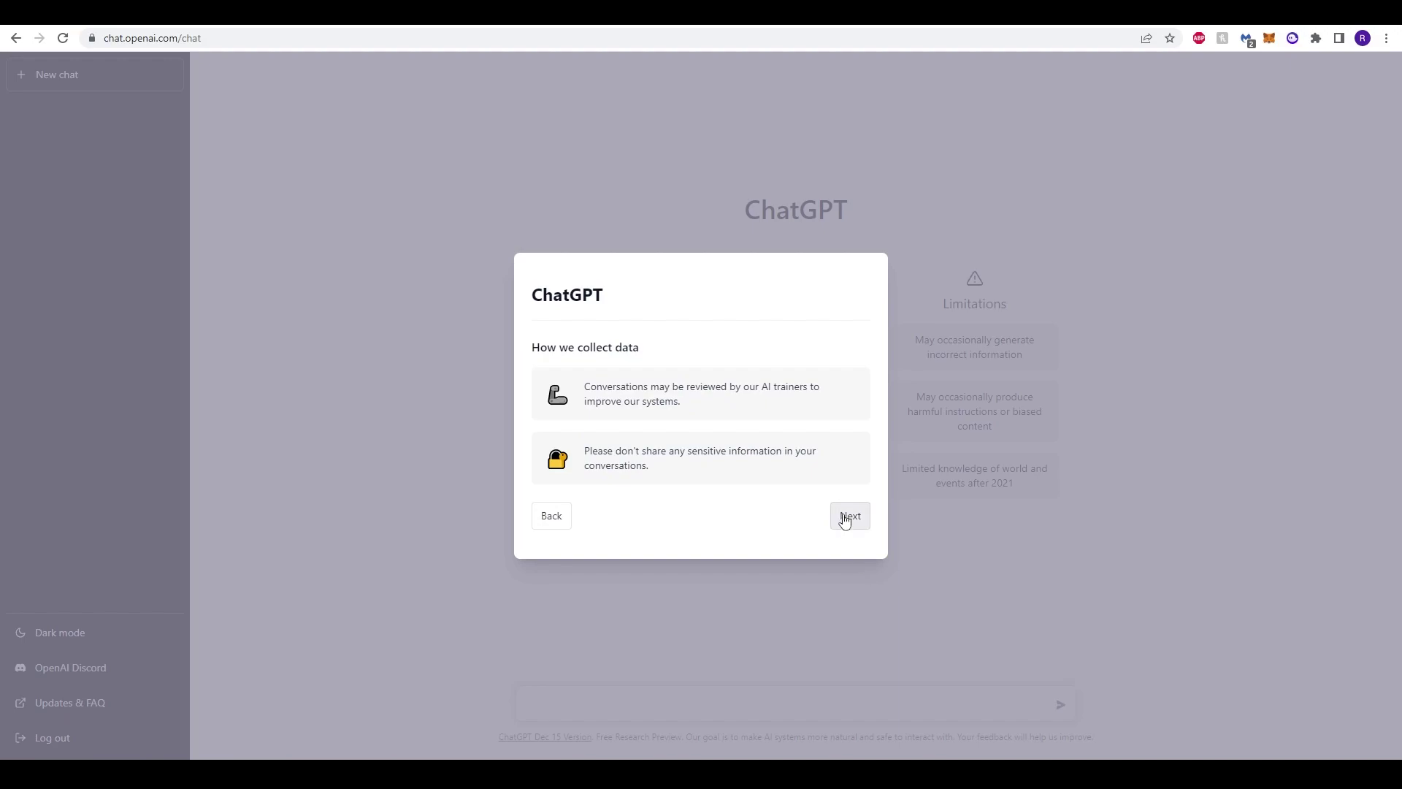
# Step: Step through the data-collection and feedback notes and close the intro dialog
pyautogui.click(845, 520)
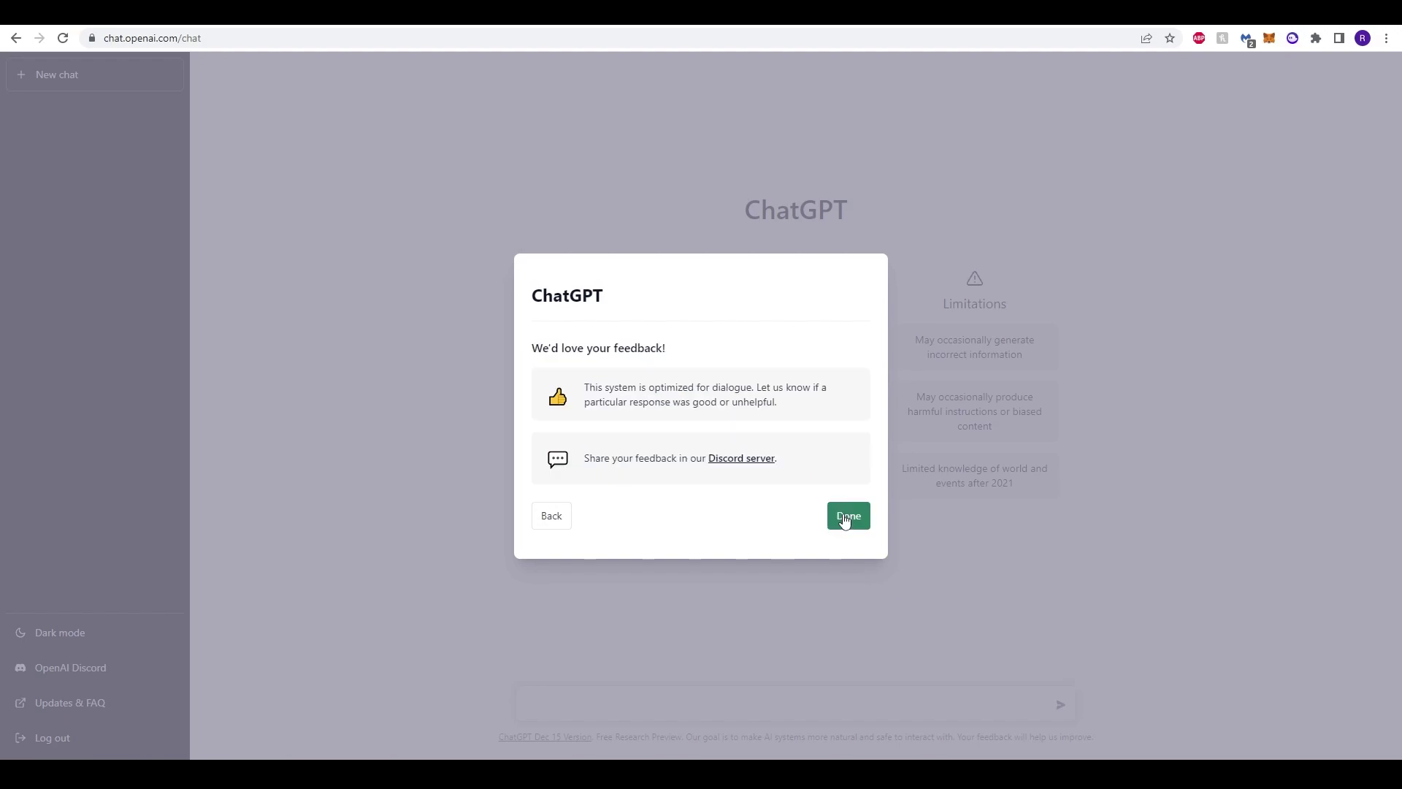
pyautogui.click(847, 517)
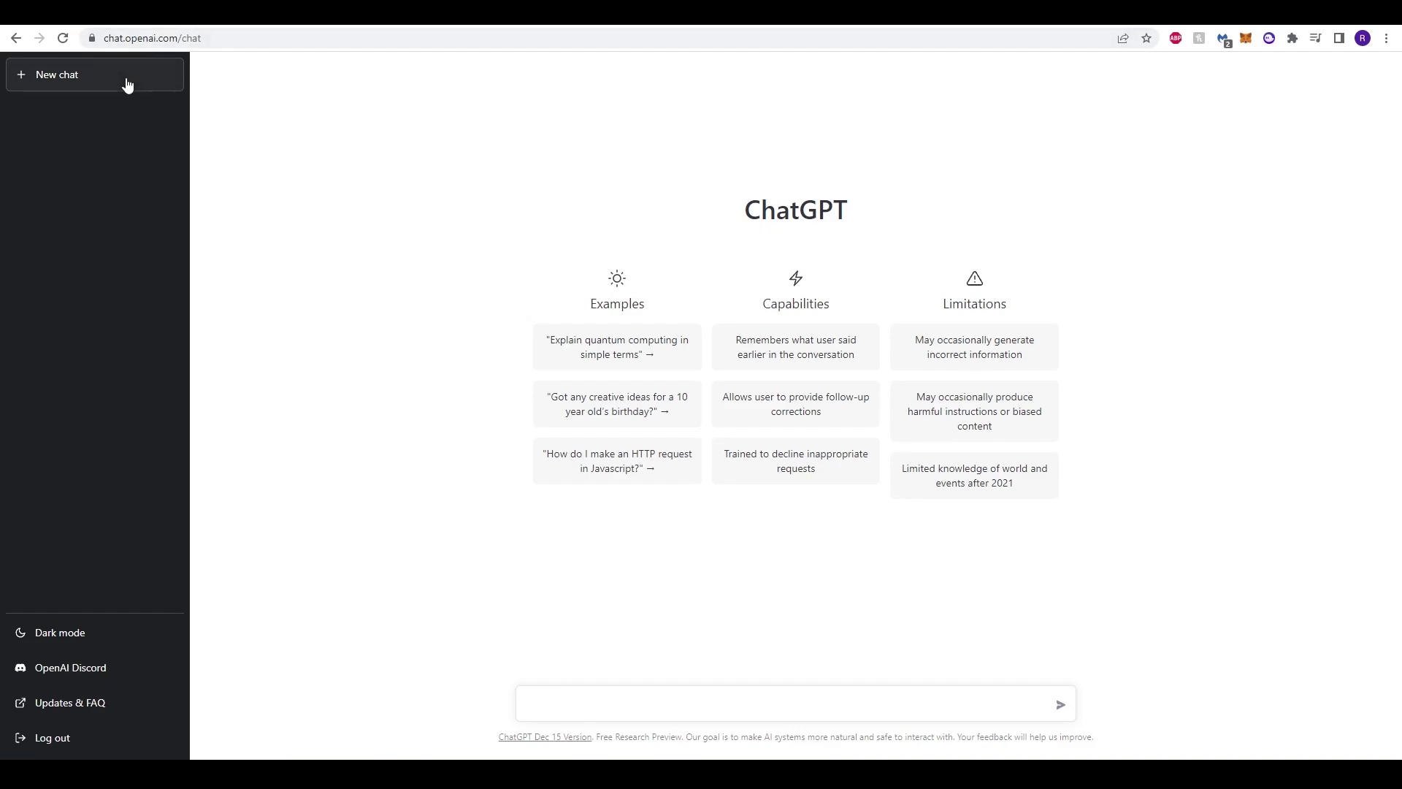
# Step: Toggle the sidebar theme setting, ending on dark mode
pyautogui.click(73, 640)
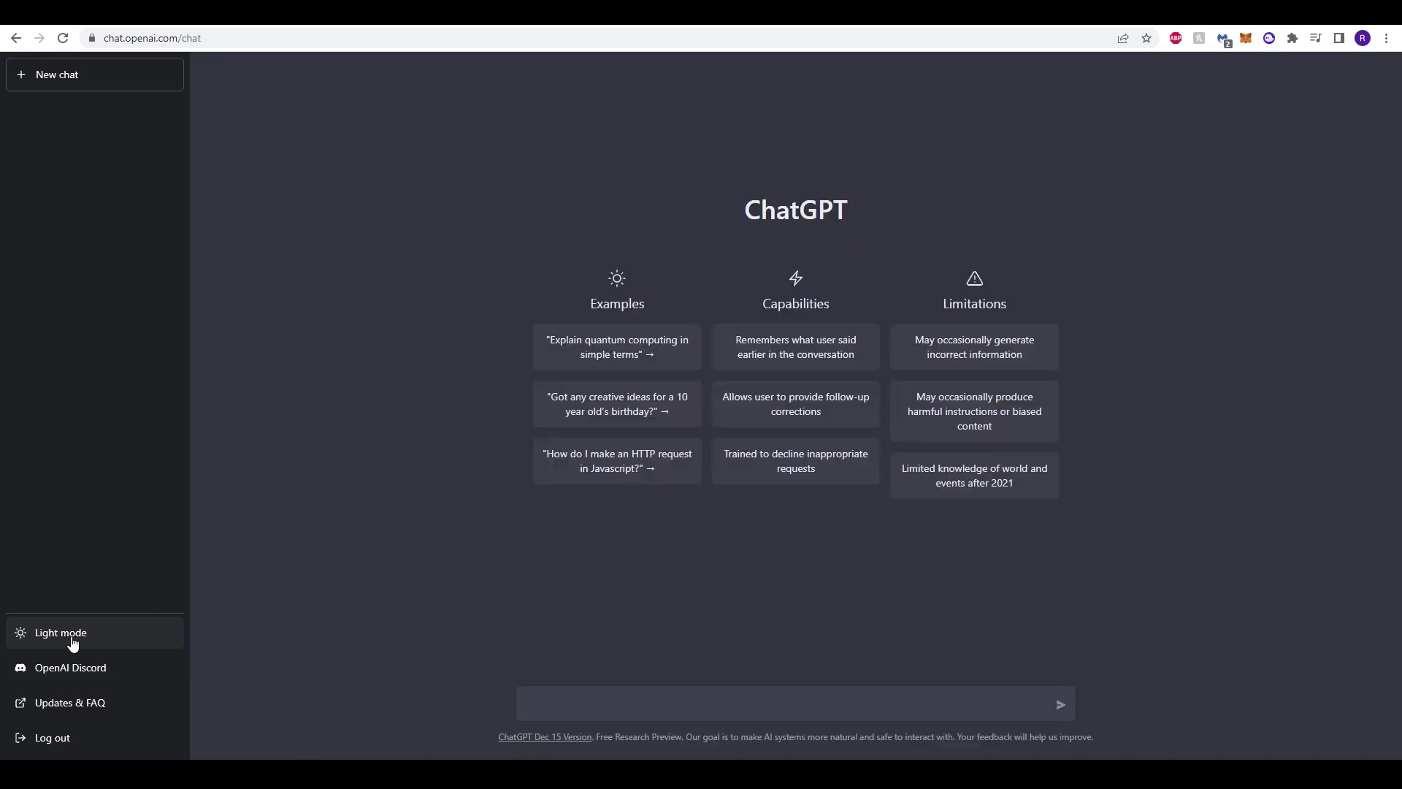
pyautogui.click(72, 640)
pyautogui.click(72, 641)
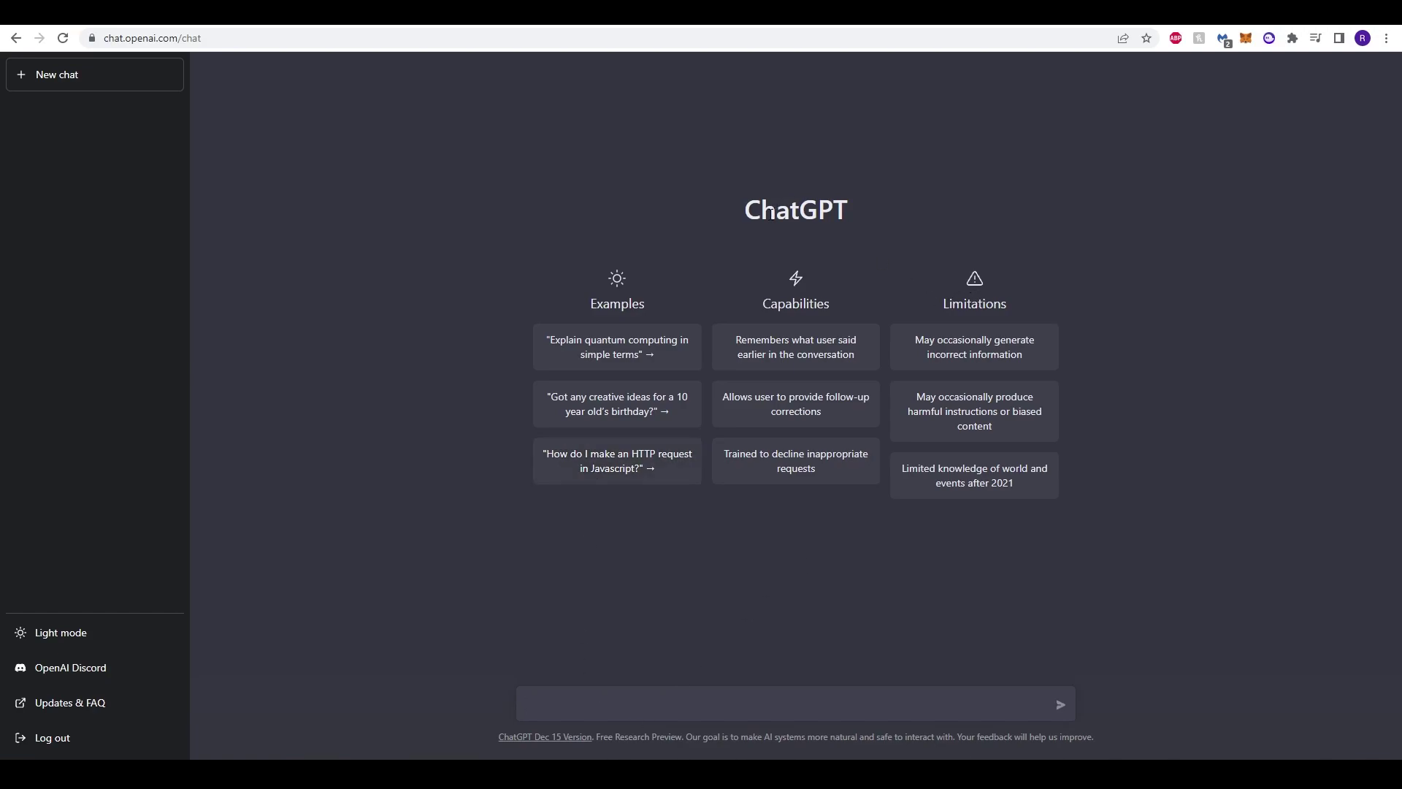
# Step: Highlight the ChatGPT heading and the incorrect-information, harmful-instructions and limited-knowledge limitations
pyautogui.moveTo(746, 211); pyautogui.dragTo(875, 213)
pyautogui.click(875, 212)
pyautogui.moveTo(923, 340); pyautogui.dragTo(1004, 355)
pyautogui.click(1015, 340)
pyautogui.click(1107, 460)
pyautogui.moveTo(930, 408); pyautogui.dragTo(981, 426)
pyautogui.click(1022, 398)
pyautogui.click(982, 425)
pyautogui.moveTo(937, 472); pyautogui.dragTo(1004, 482)
pyautogui.click(1085, 551)
pyautogui.click(1004, 483)
pyautogui.doubleClick(1009, 470)
pyautogui.click(620, 590)
# Step: Send the example question about a 10 year old's birthday ideas, then begin a new chat
pyautogui.click(634, 411)
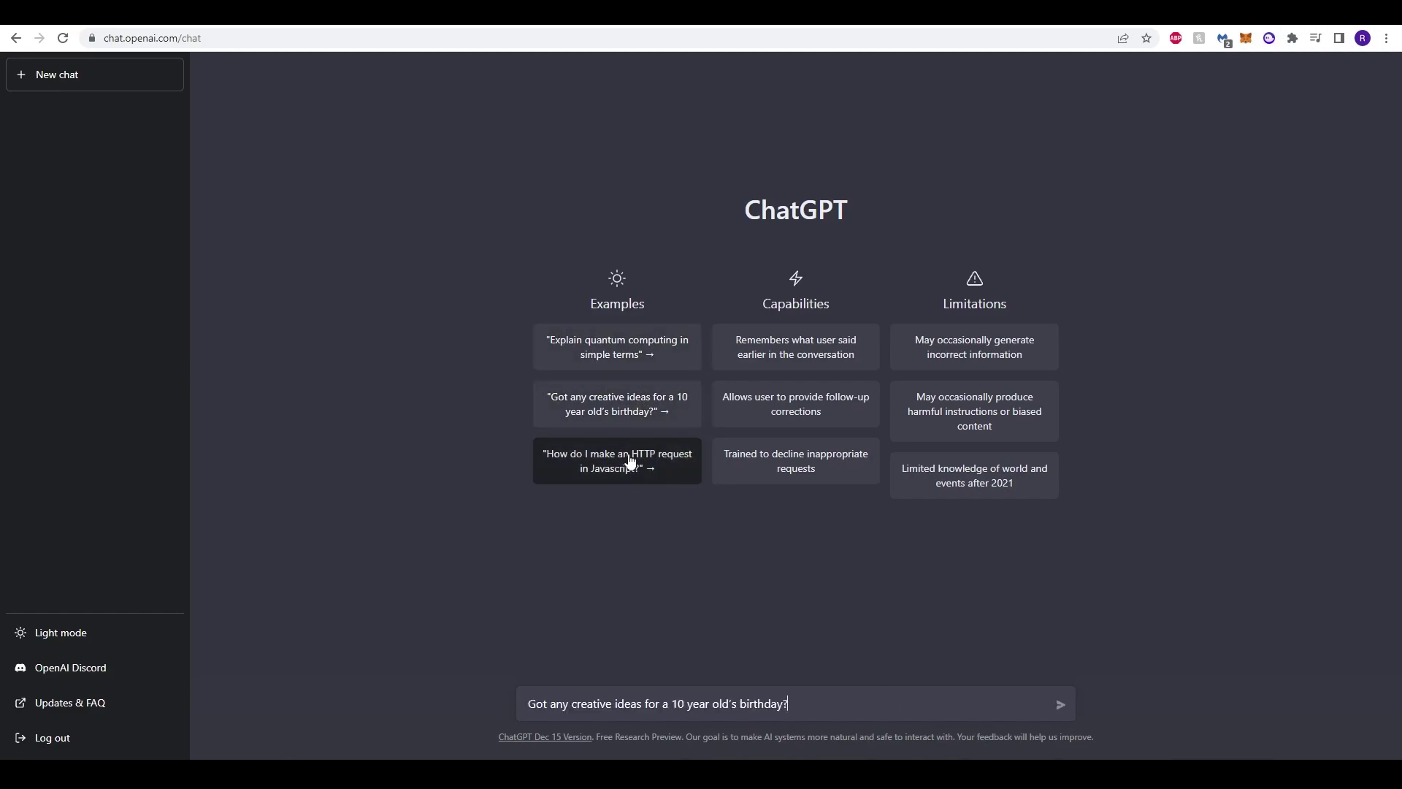
pyautogui.moveTo(574, 703); pyautogui.dragTo(789, 706)
pyautogui.click(677, 704)
pyautogui.click(820, 705)
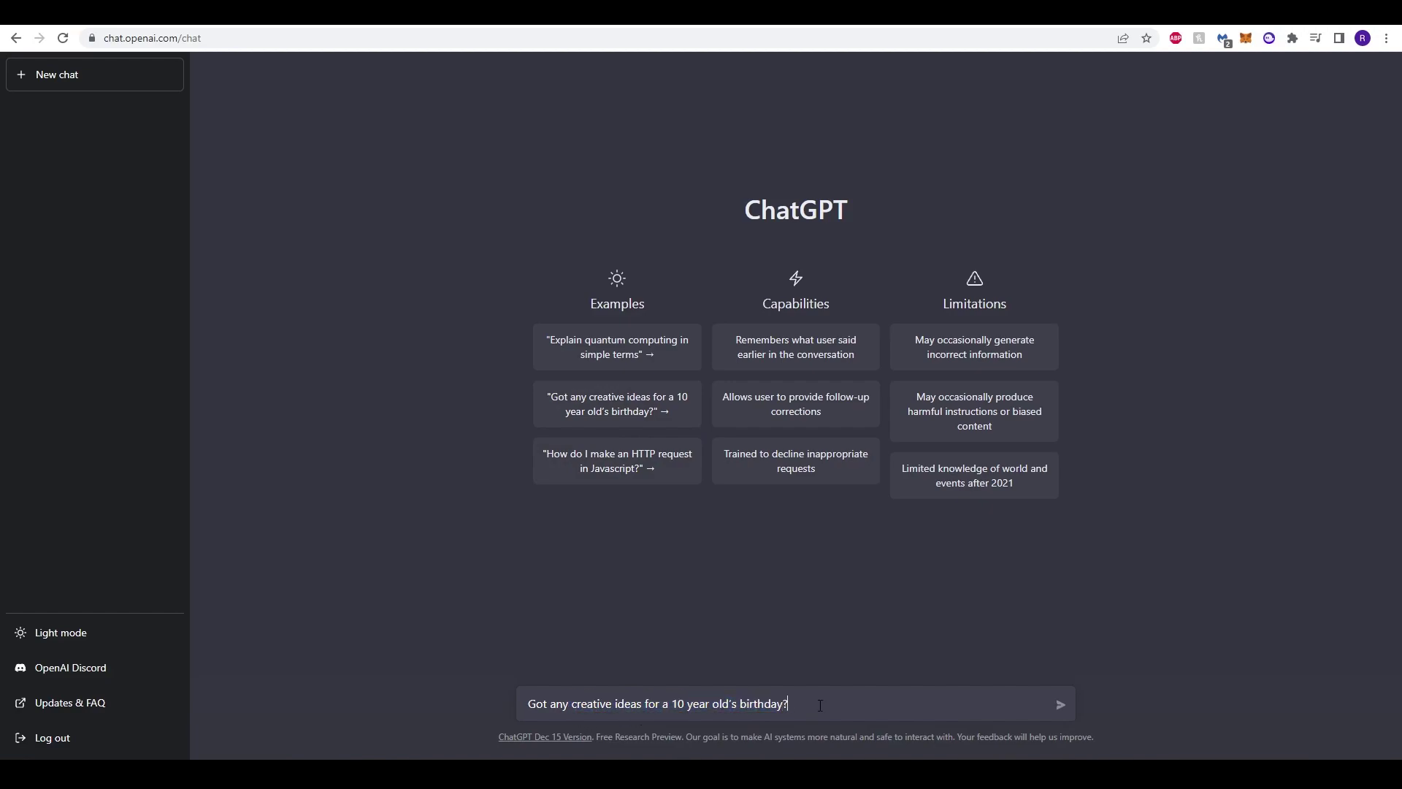
pyautogui.click(1061, 706)
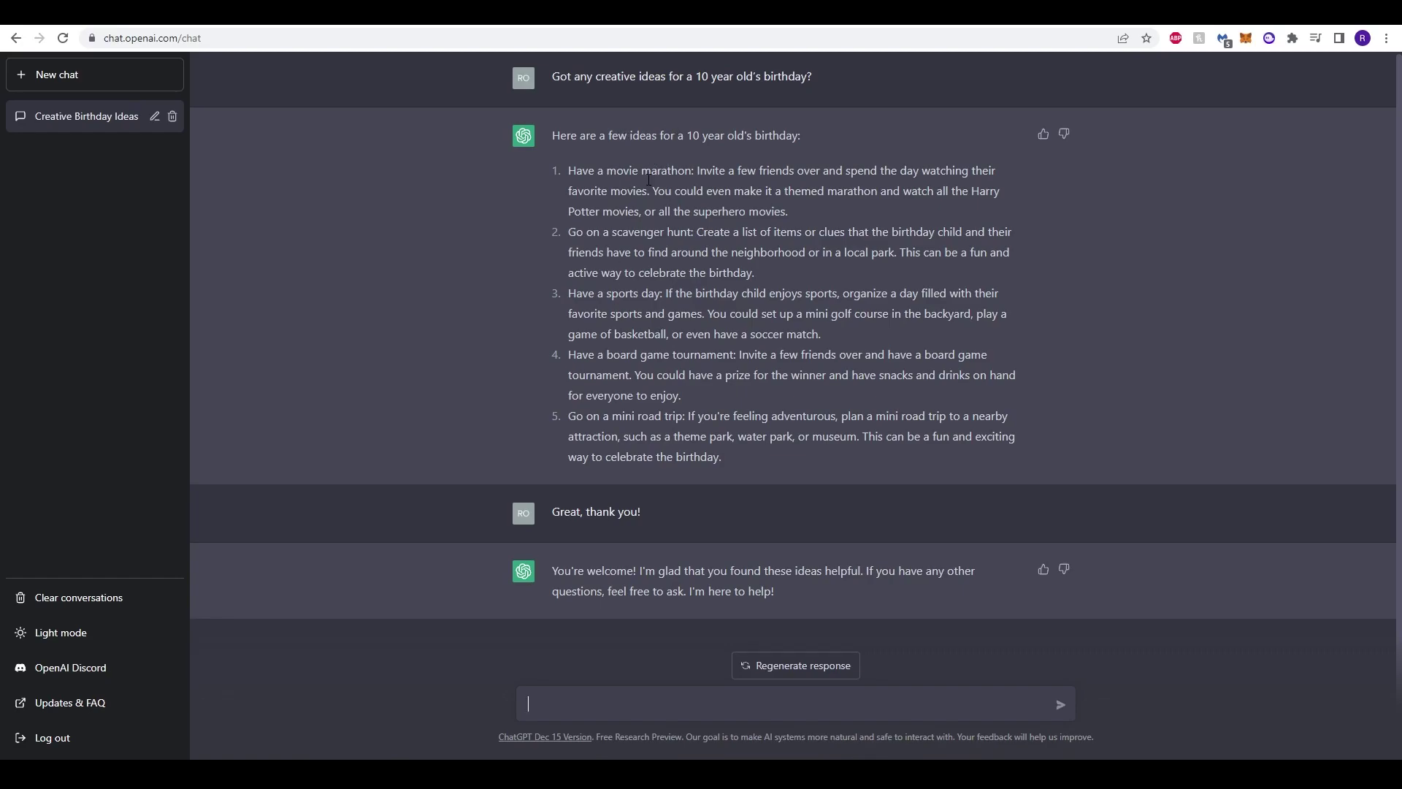
pyautogui.click(51, 75)
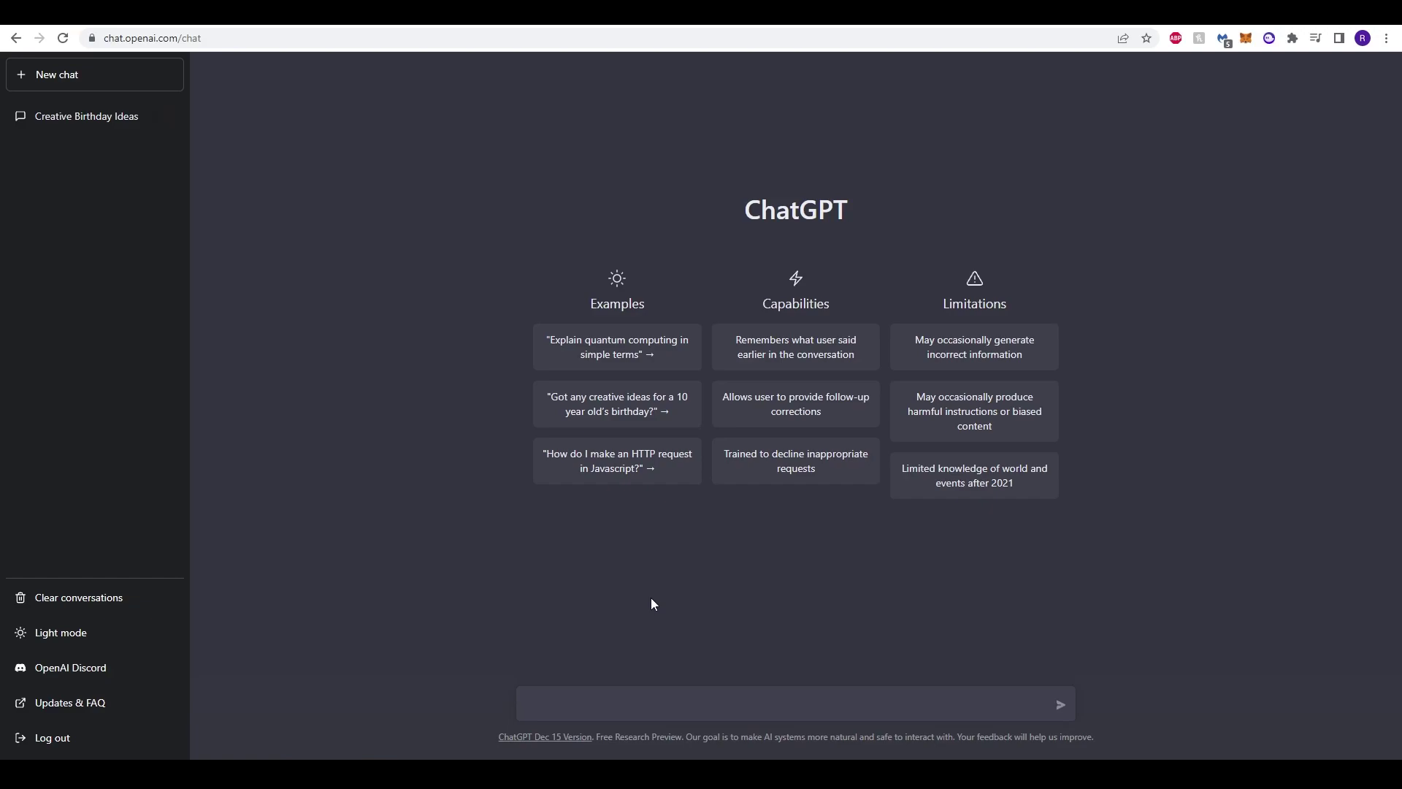
# Step: Send the pasted lions-danger article request, then follow up with 'Can you add further information?'
pyautogui.write('Write an interesting article on "why are lions so dangerous"')
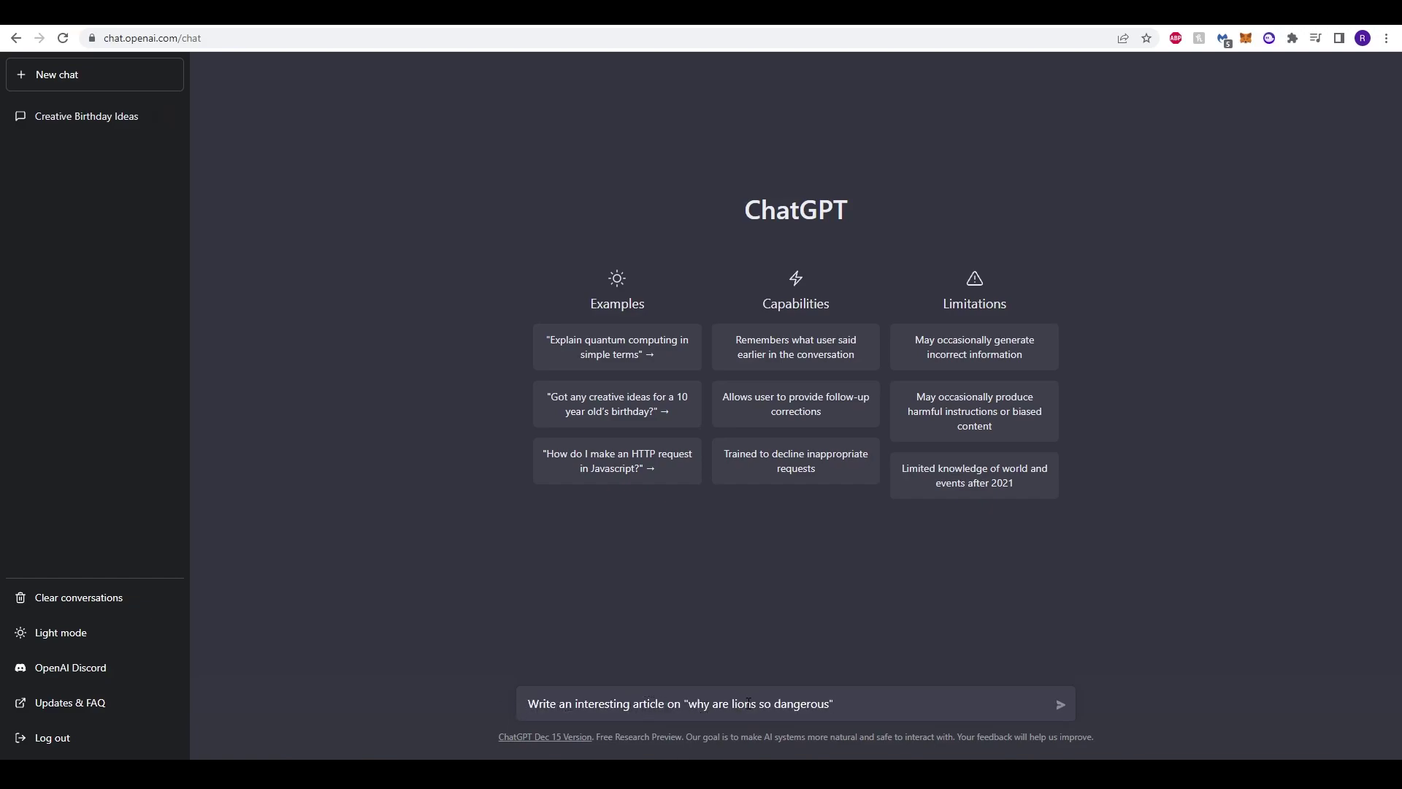
pyautogui.click(1060, 704)
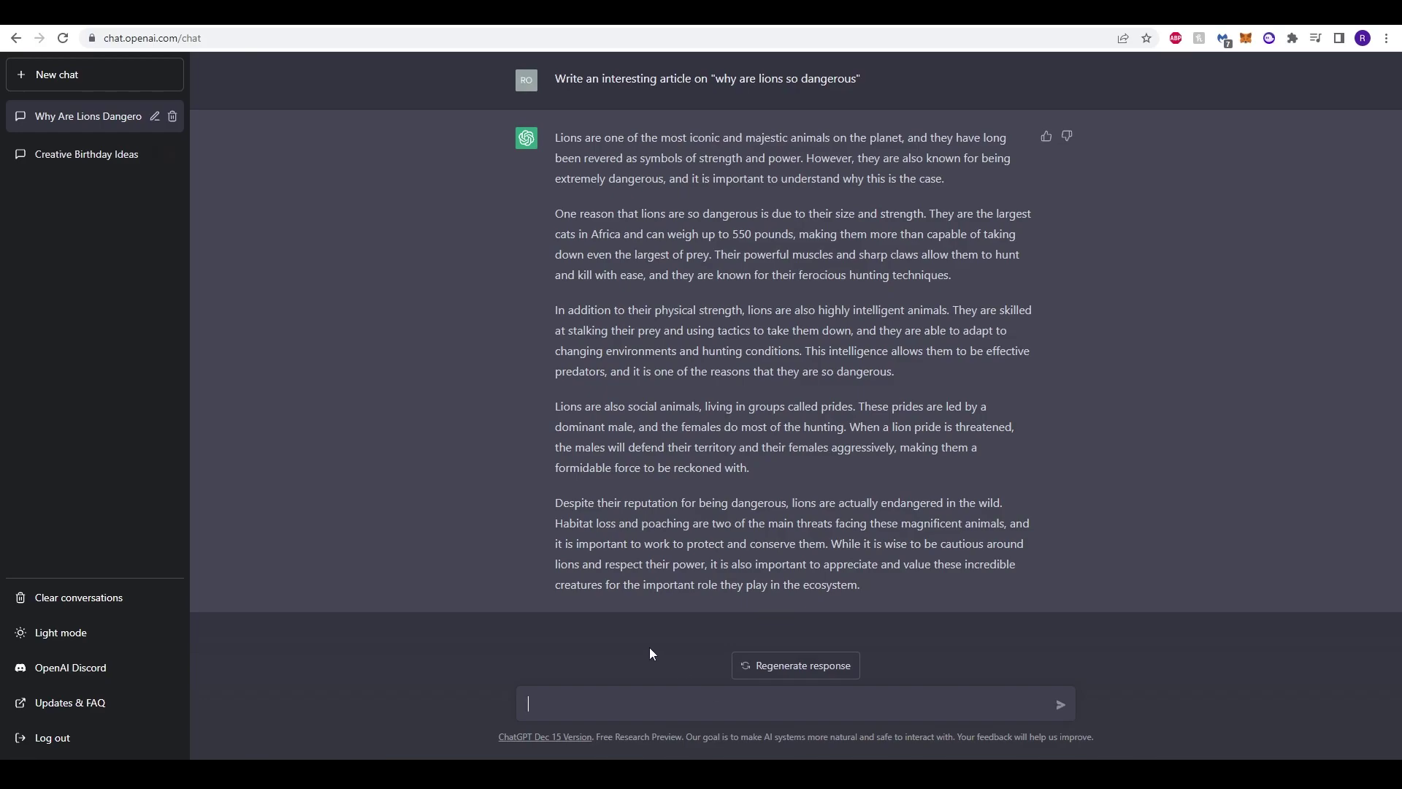
pyautogui.write('Can you add further information?')
pyautogui.press('Return')
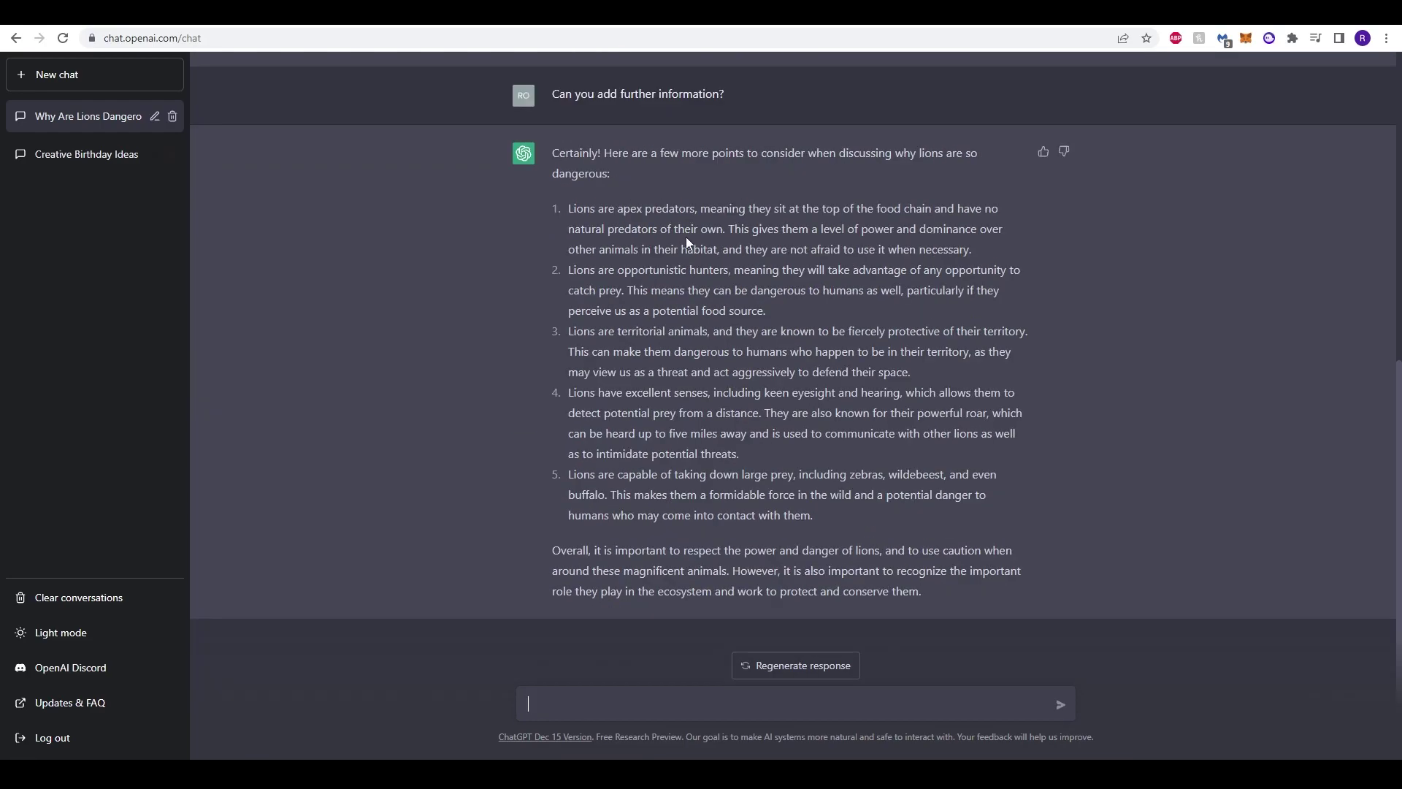
pyautogui.scroll(7, 671, 551)
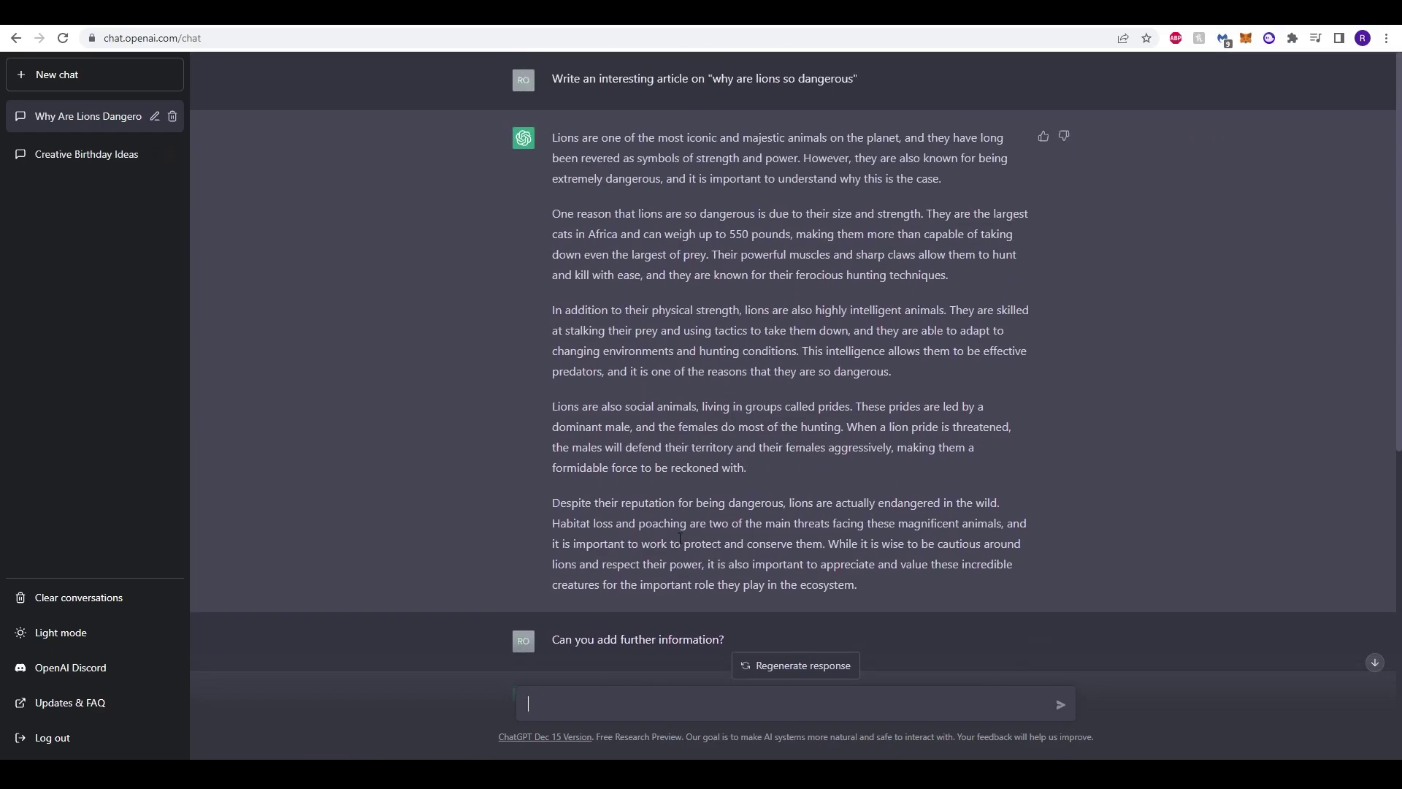
pyautogui.scroll(-7, 683, 540)
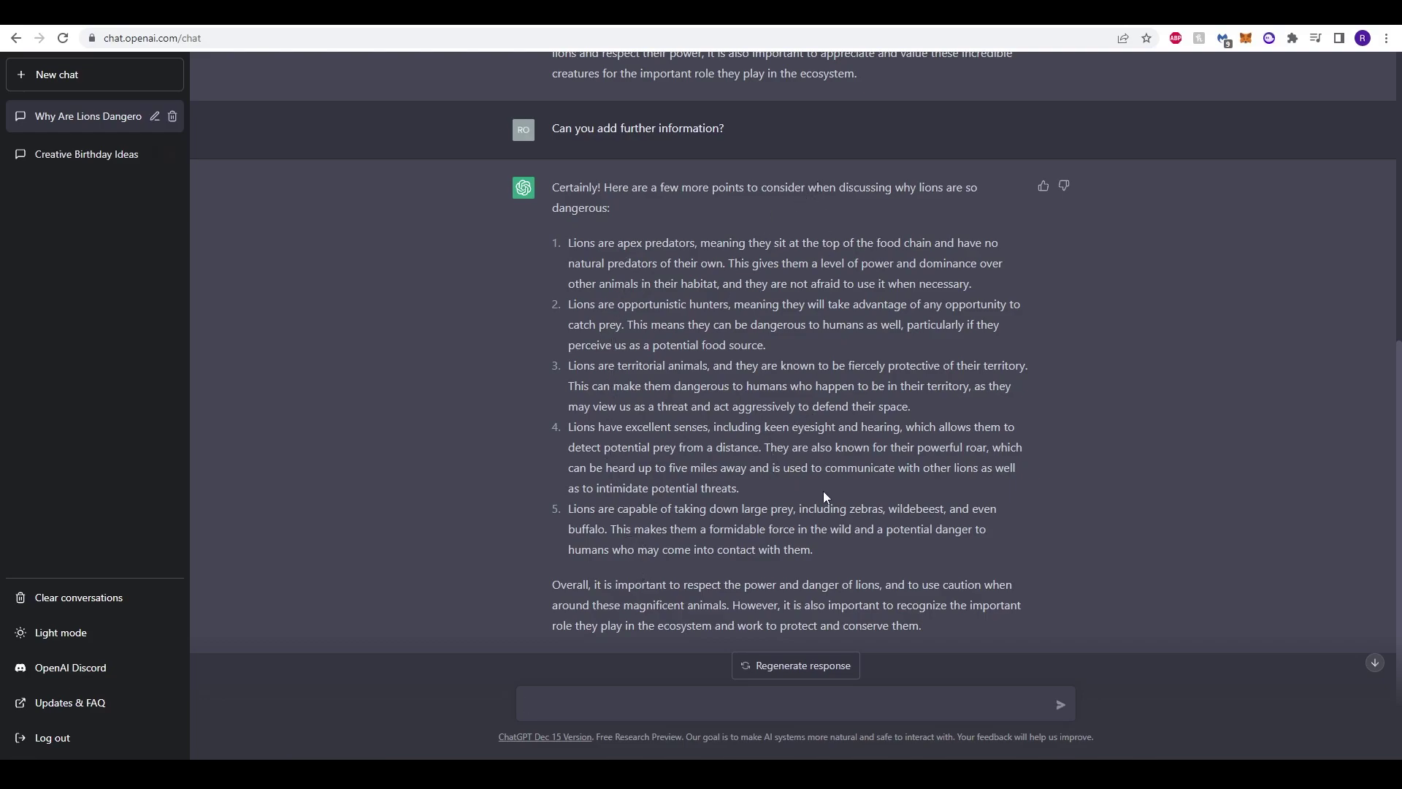
pyautogui.scroll(7, 820, 485)
pyautogui.scroll(-7, 808, 486)
pyautogui.scroll(-2, 815, 503)
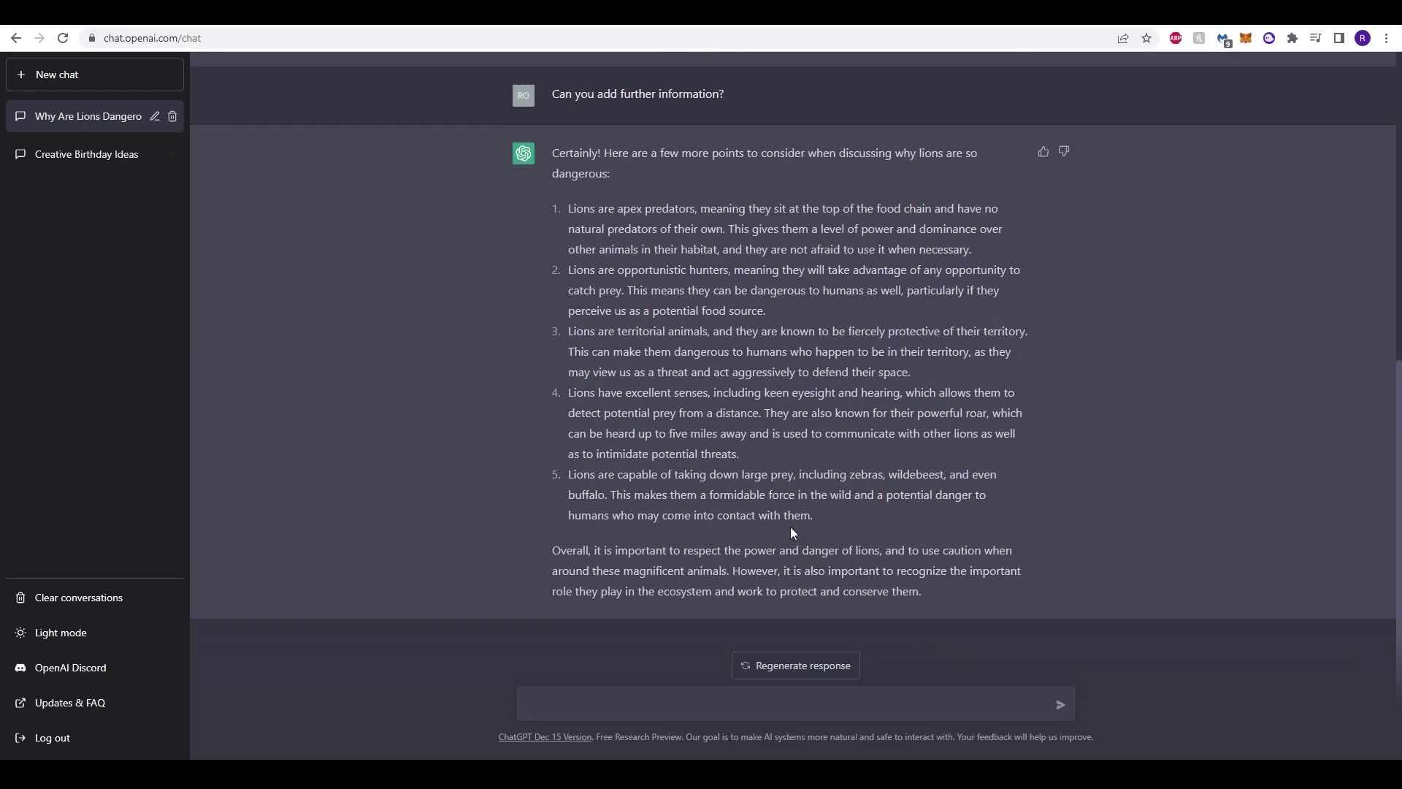